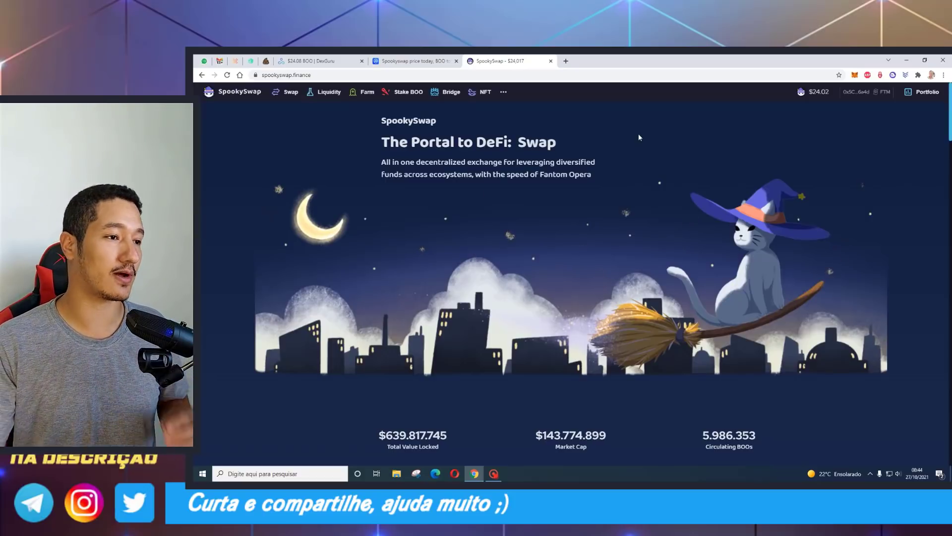
- Open the farms page and examine the active pairs with their APR and liquidity
left_click(366, 91)
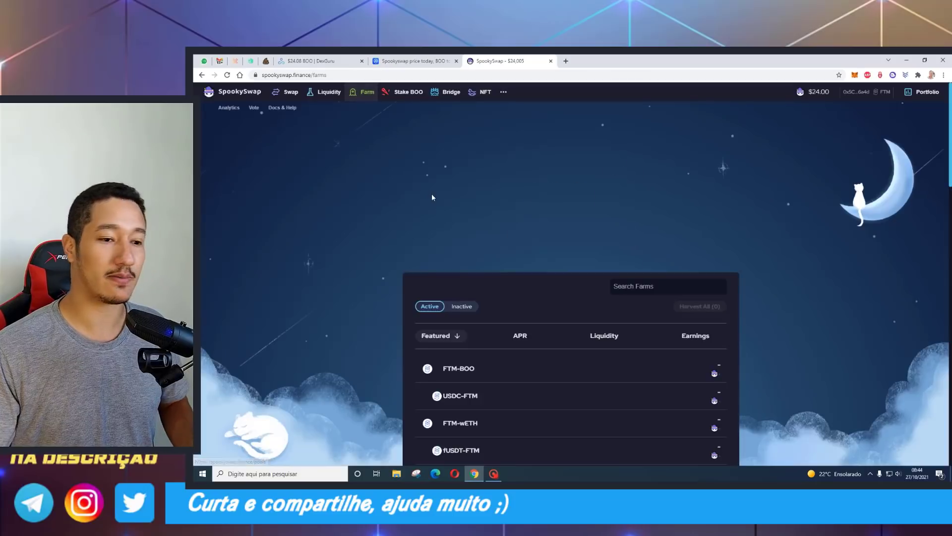
scroll(626, 256, "down", 2)
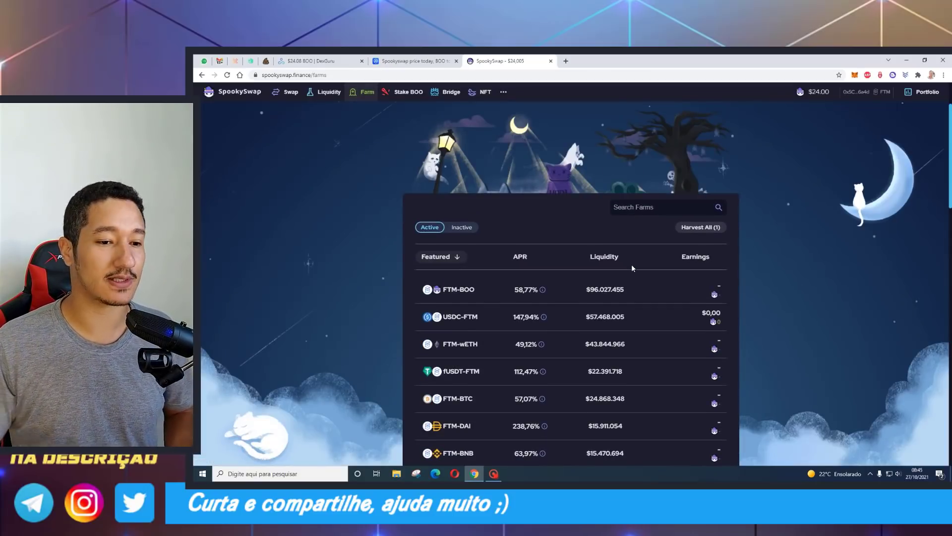
scroll(632, 267, "down", 1)
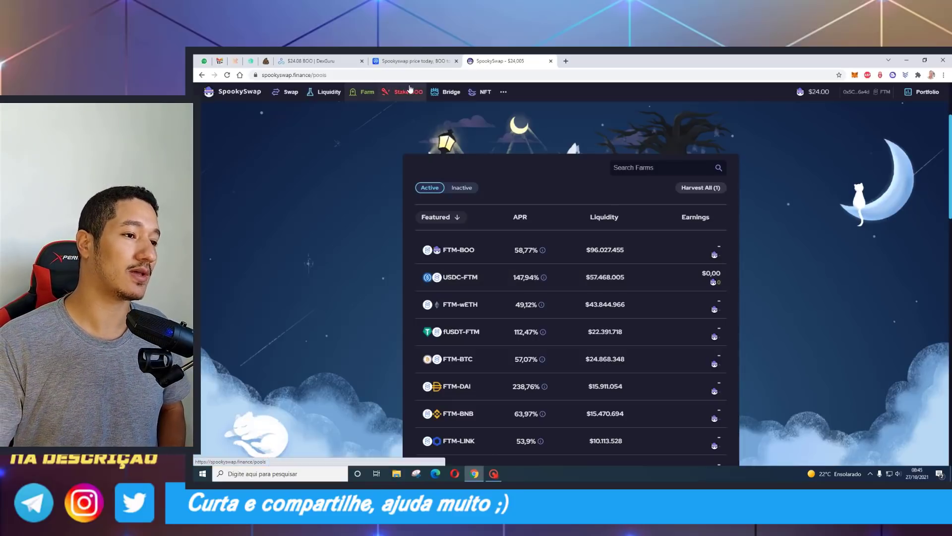
- Open the BOO staking page and review the xBOO conversion section and the list of xBOO reward pools
left_click(410, 90)
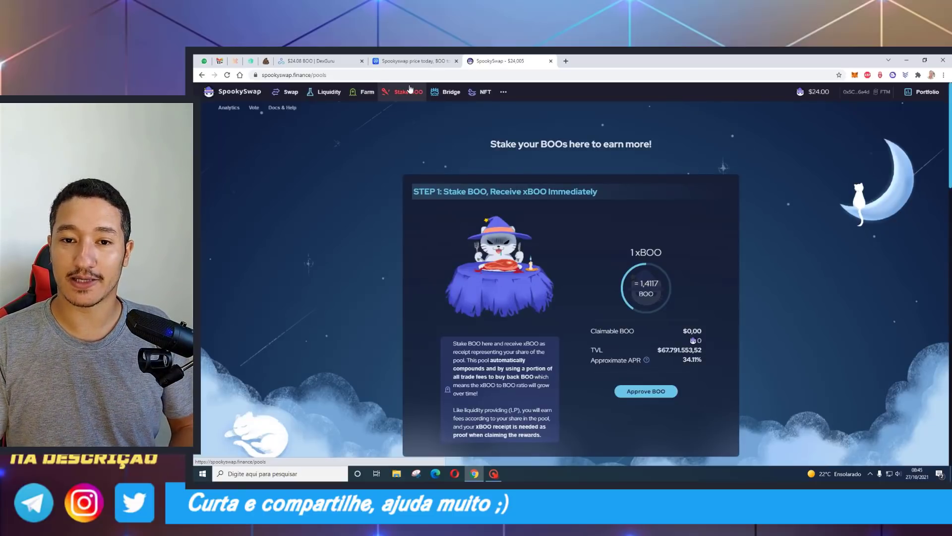
scroll(502, 325, "down", 5)
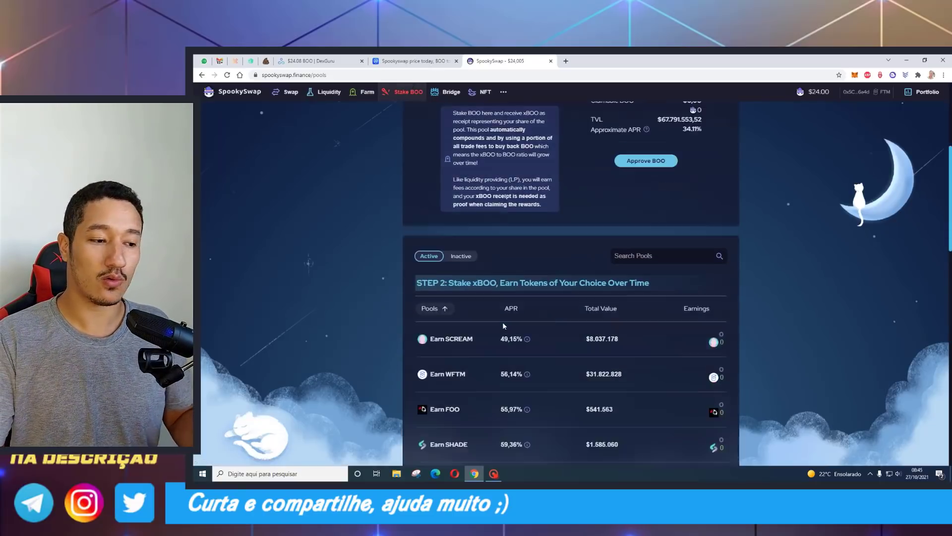
scroll(503, 325, "down", 2)
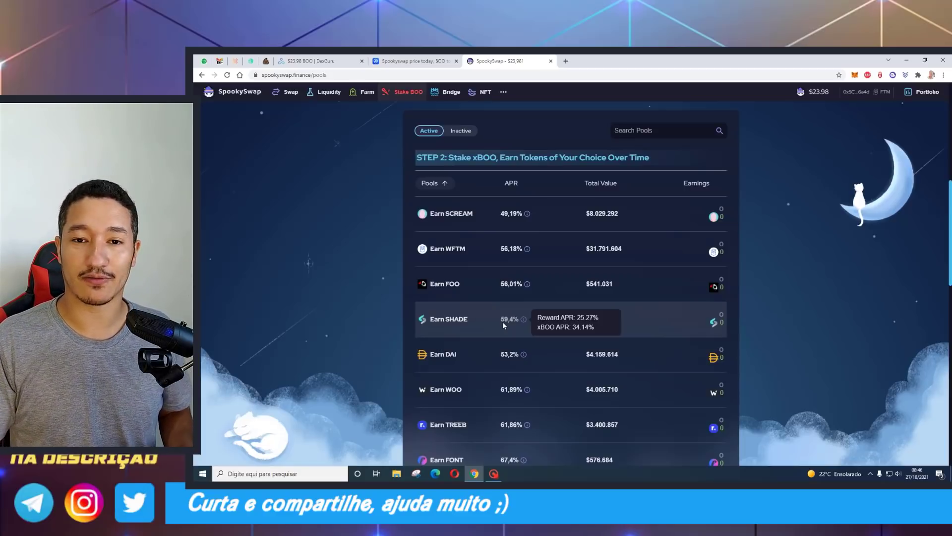
scroll(503, 265, "down", 1)
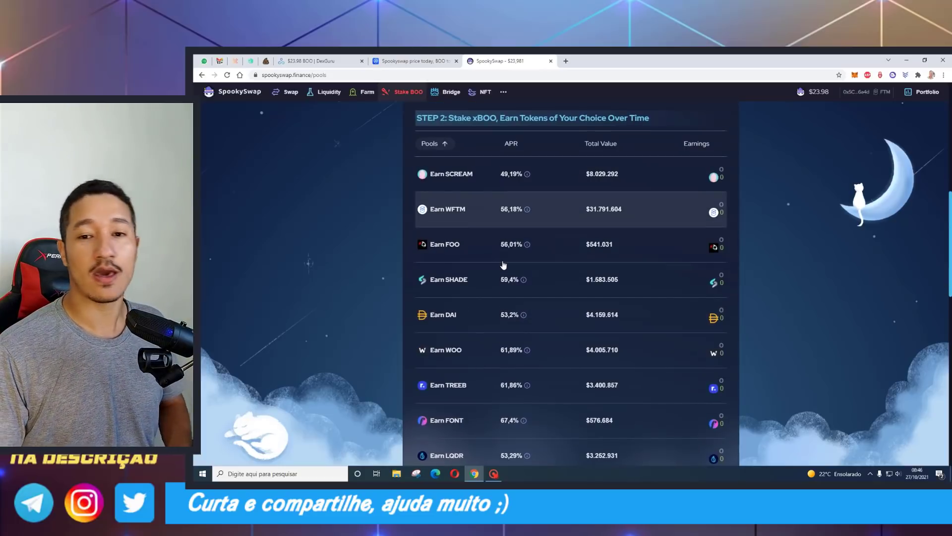
scroll(505, 266, "up", 3)
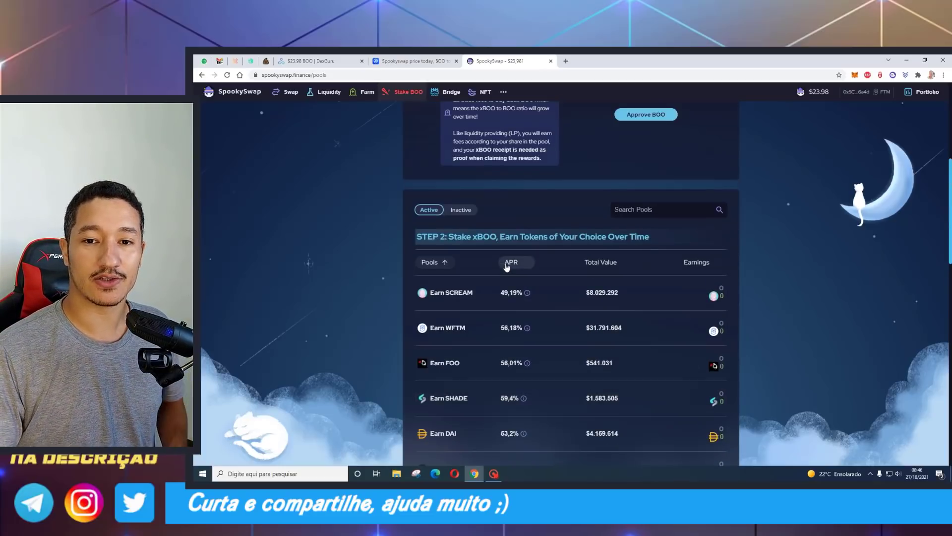
scroll(505, 266, "up", 2)
- Set the bridge's source chain to BSC and approve switching the wallet to the Binance Smart Chain network
left_click(454, 95)
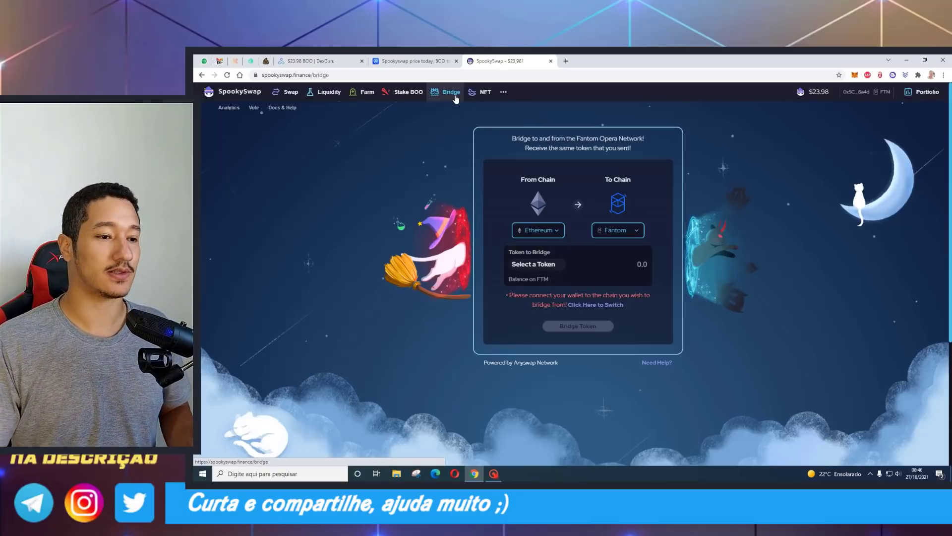
left_click(540, 231)
left_click(542, 262)
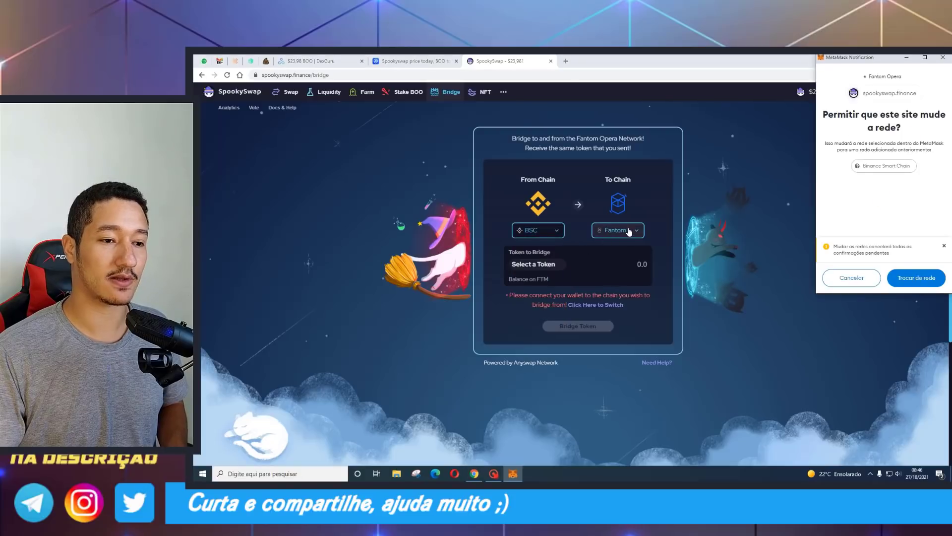
left_click(918, 279)
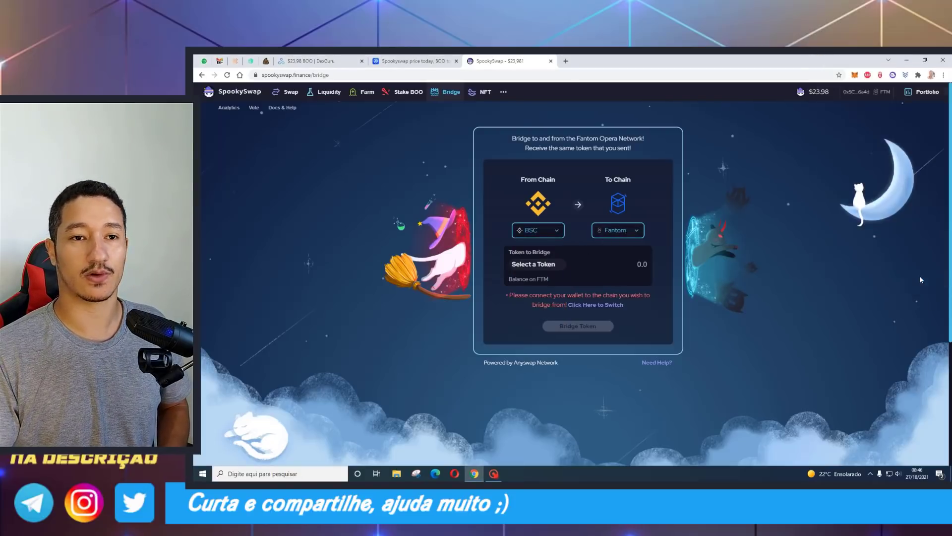
- Choose BNB as the token to bridge and set its amount to 0
left_click(533, 265)
left_click(536, 247)
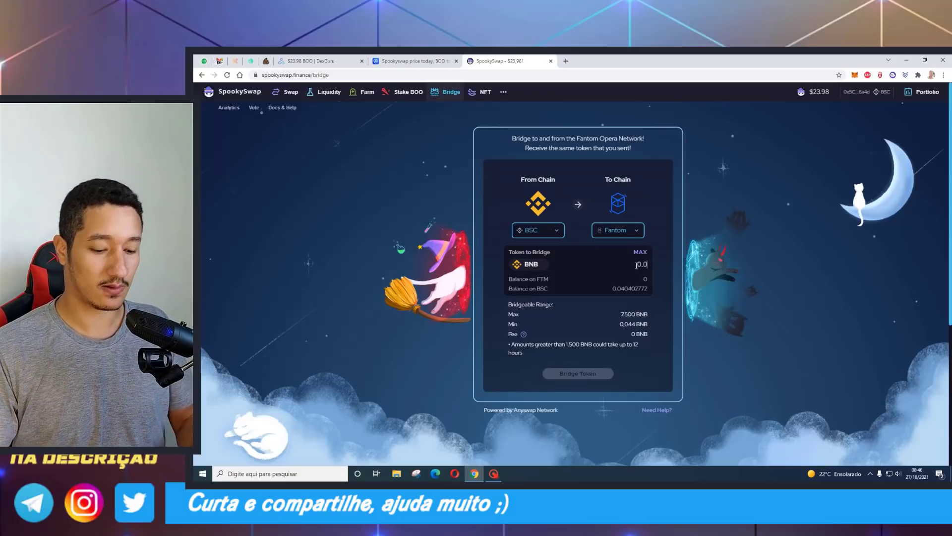
type("44")
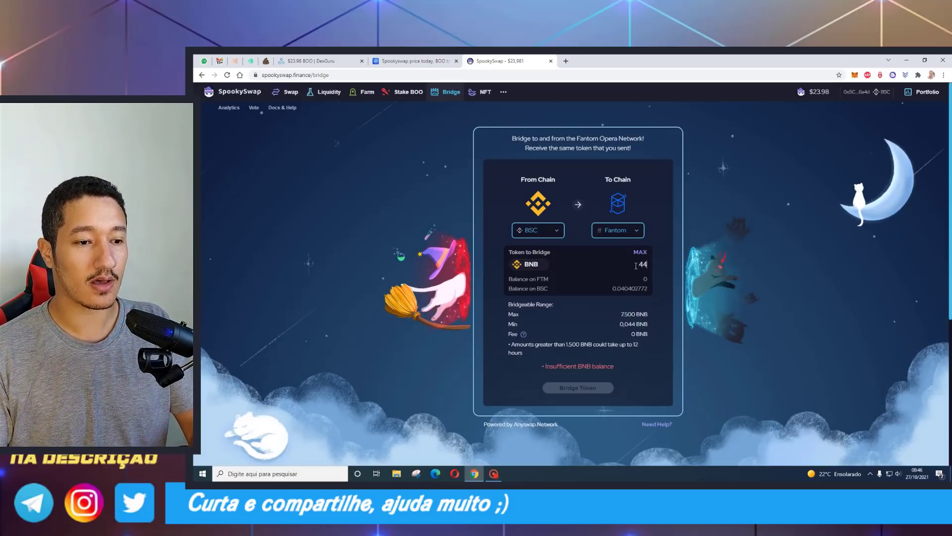
key("BackSpace")
key("BackSpace")
type("0")
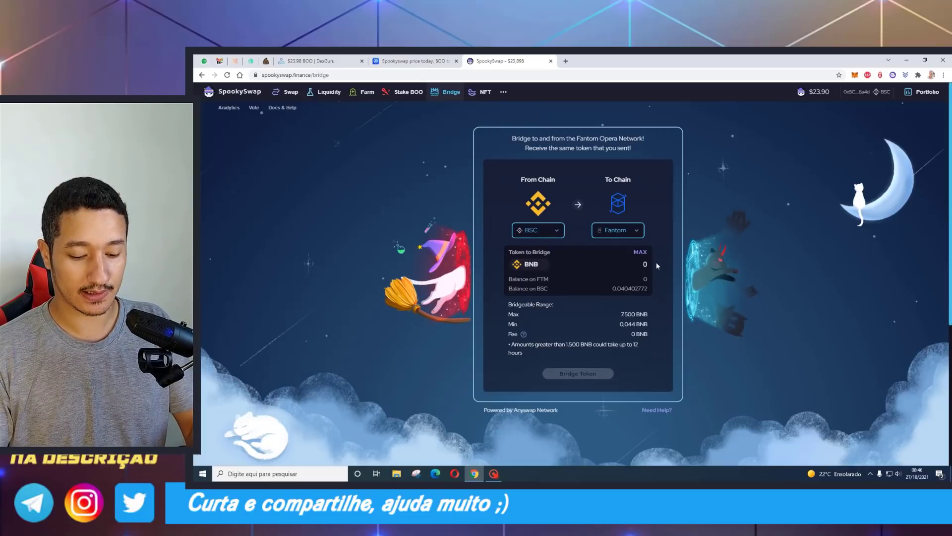
- Switch the MetaMask wallet network to Fantom Opera
left_click(859, 75)
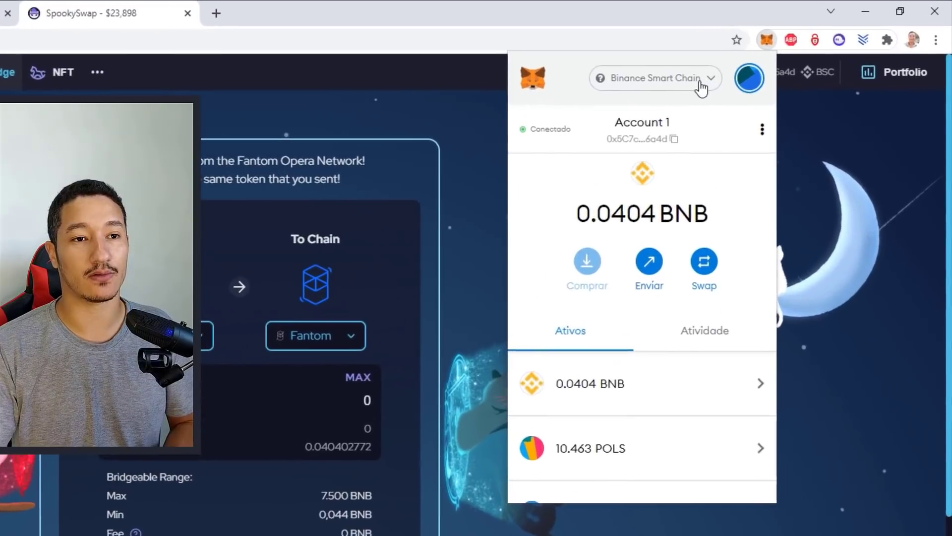
left_click(818, 96)
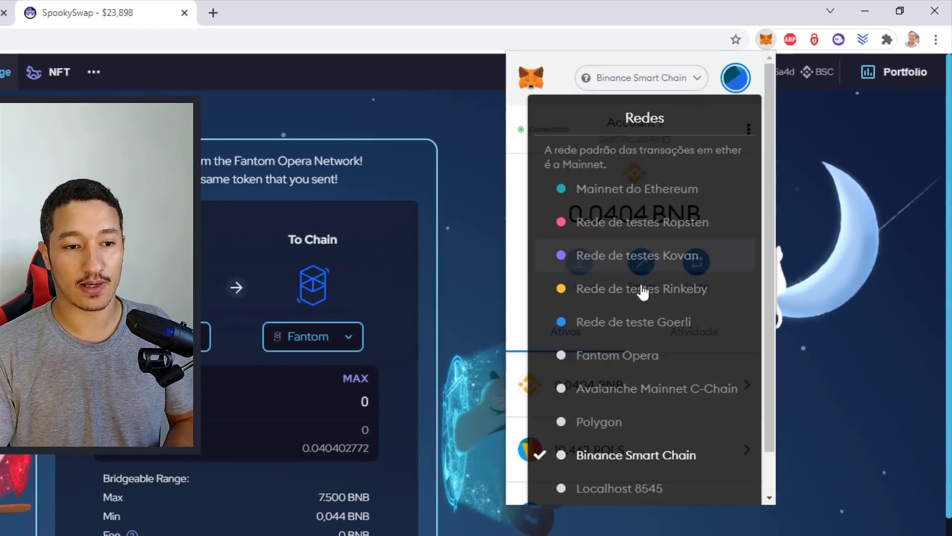
left_click(644, 367)
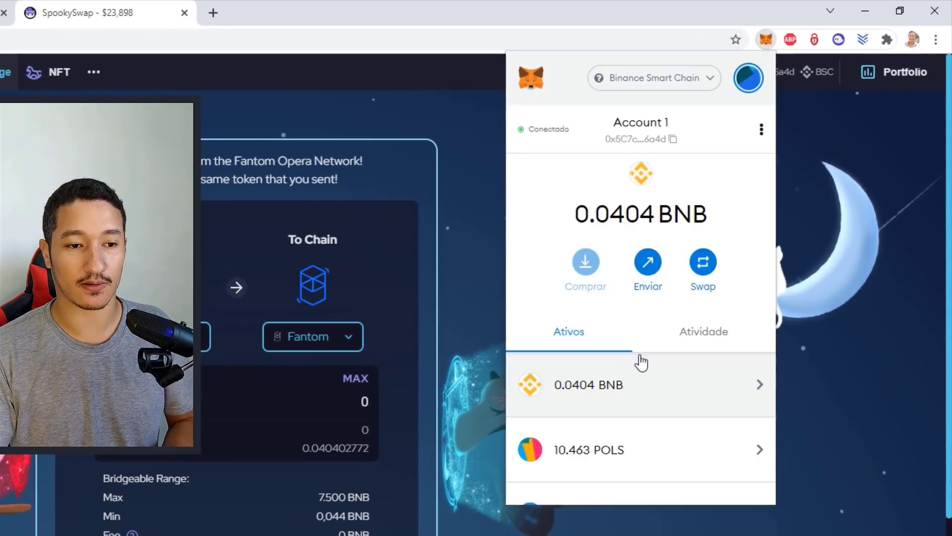
left_click(653, 126)
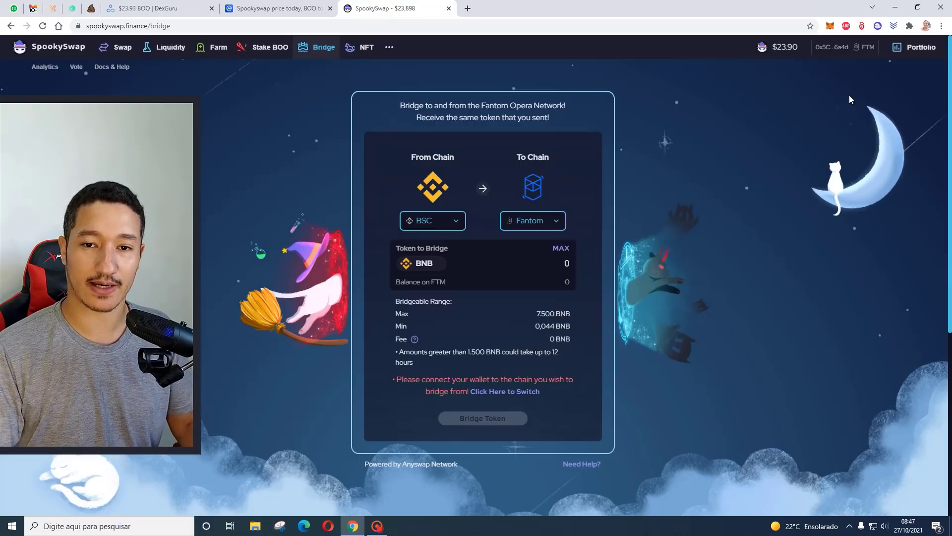
- Return to the farms list and expand the USDC-FTM farm to inspect its balance, staking and harvest options
left_click(224, 58)
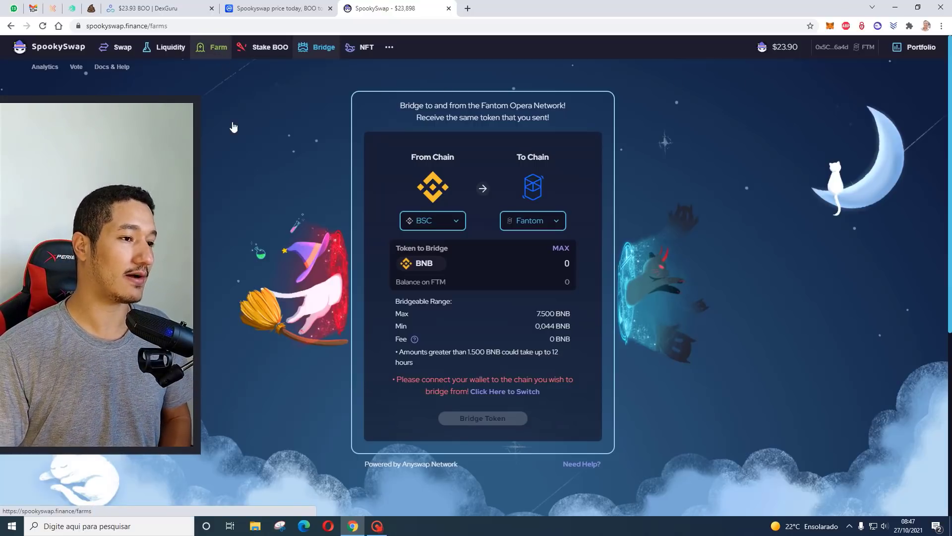
scroll(228, 141, "down", 4)
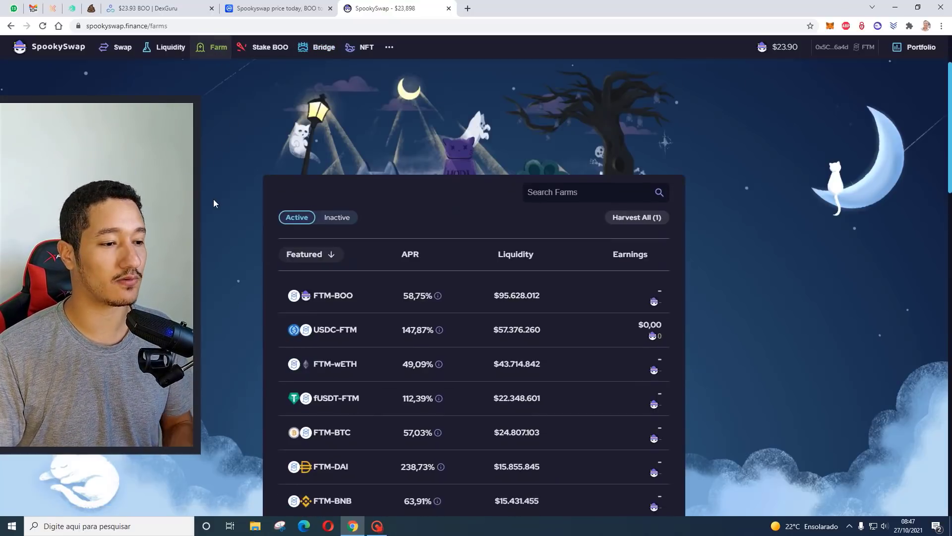
left_click(392, 232)
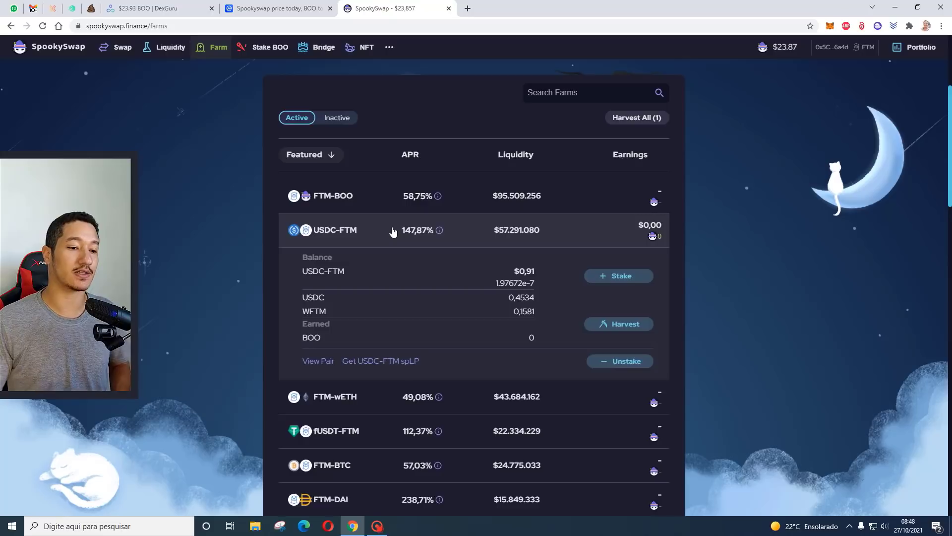
scroll(440, 214, "up", 2)
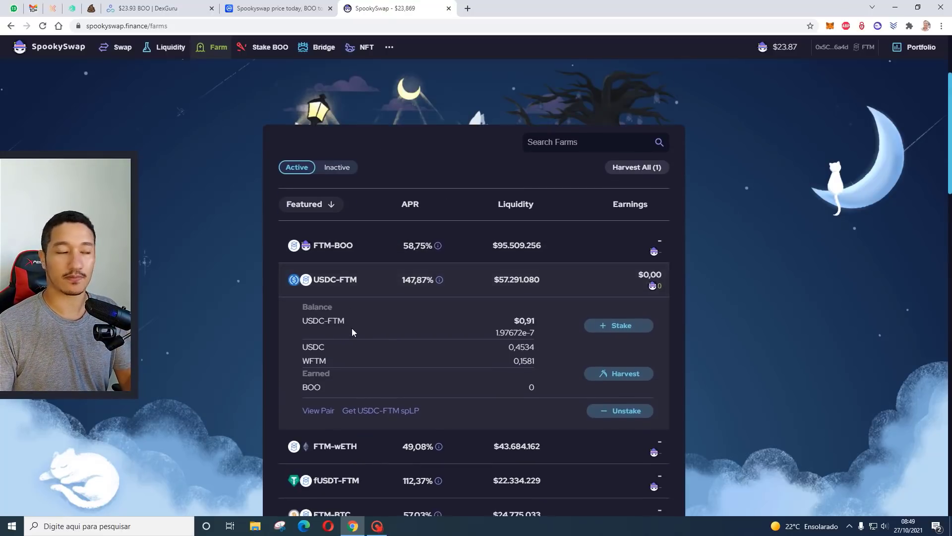
- Set up a market swap from FTM with USDC as the token to receive
left_click(121, 49)
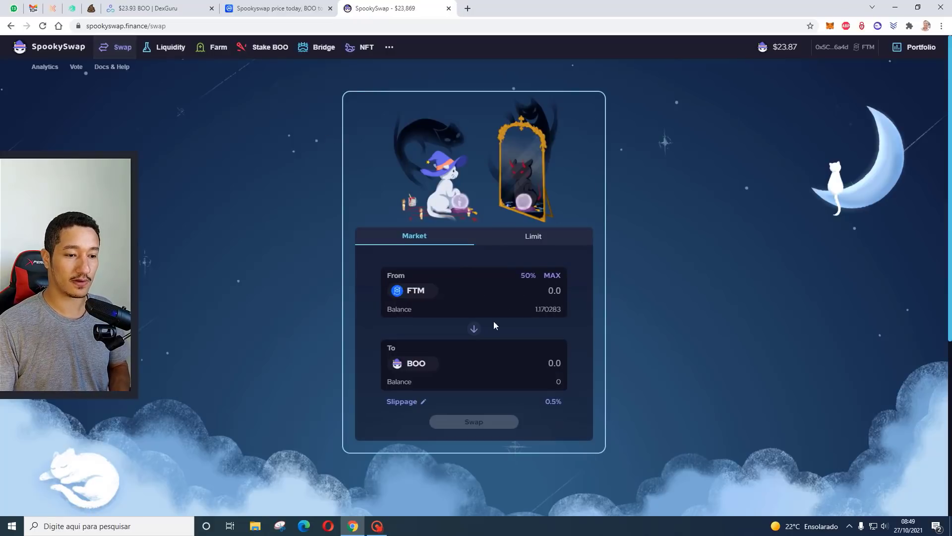
left_click(417, 372)
left_click(426, 210)
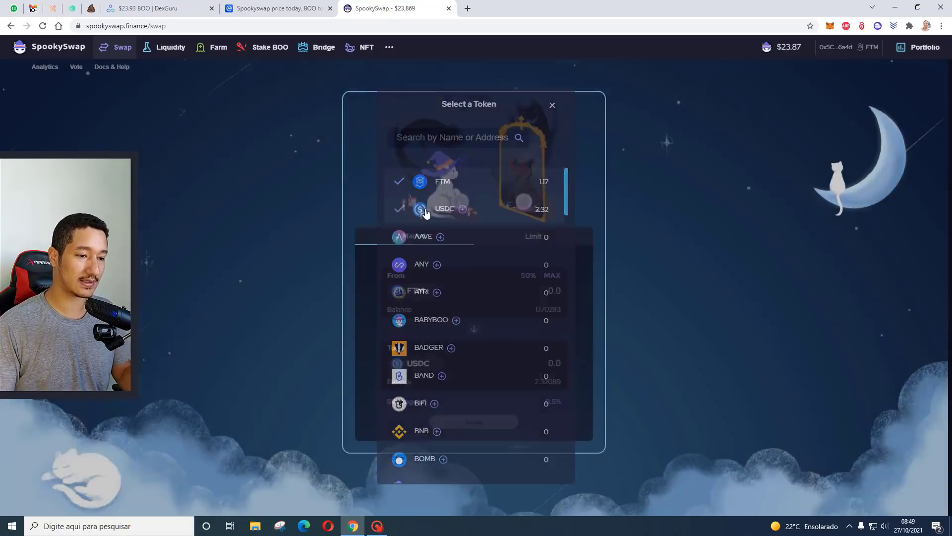
scroll(474, 386, "down", 2)
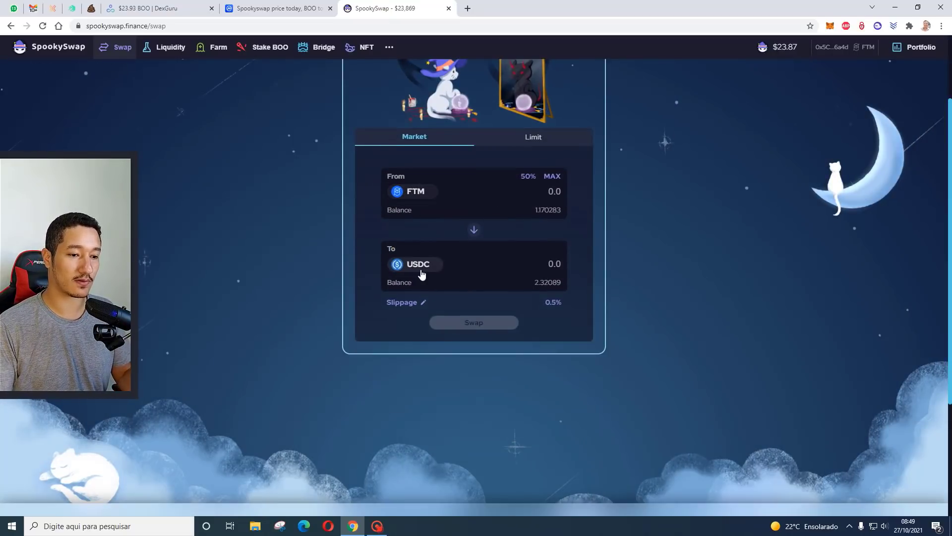
scroll(525, 272, "up", 2)
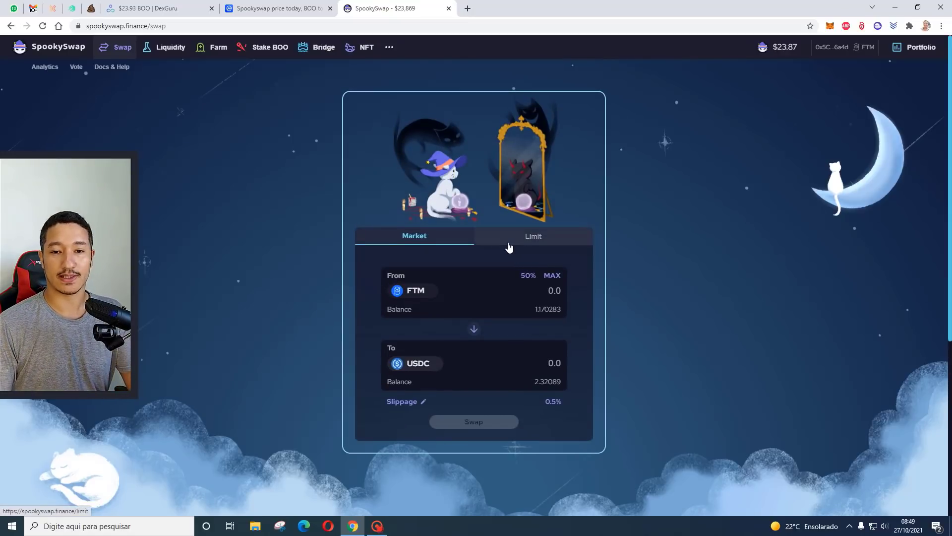
- Fill in a liquidity supply for the FTM and USDC pair with 0.608746 FTM
left_click(167, 49)
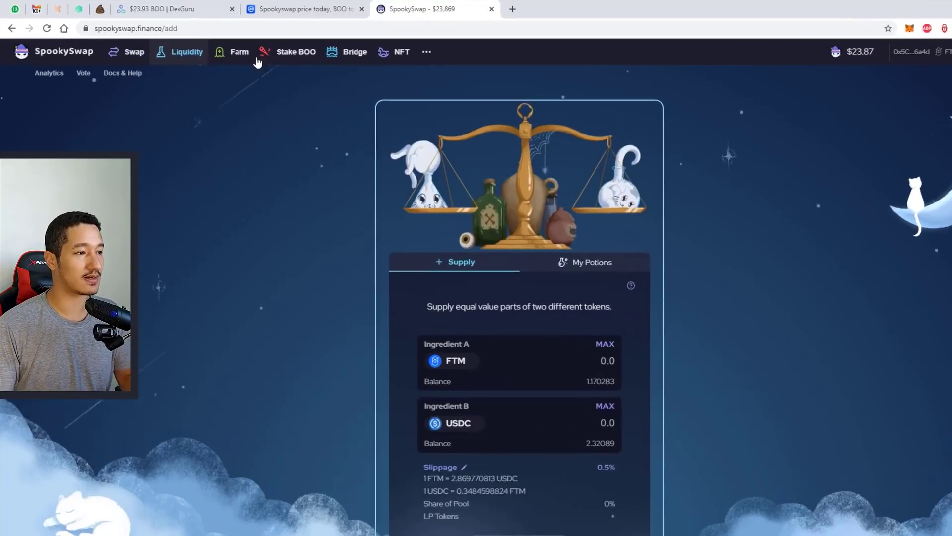
scroll(449, 254, "down", 2)
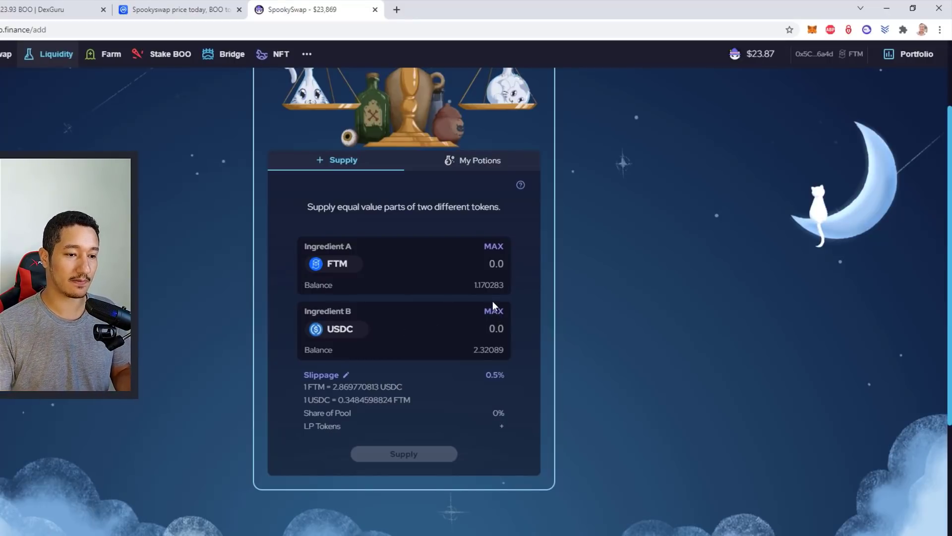
left_click(494, 311)
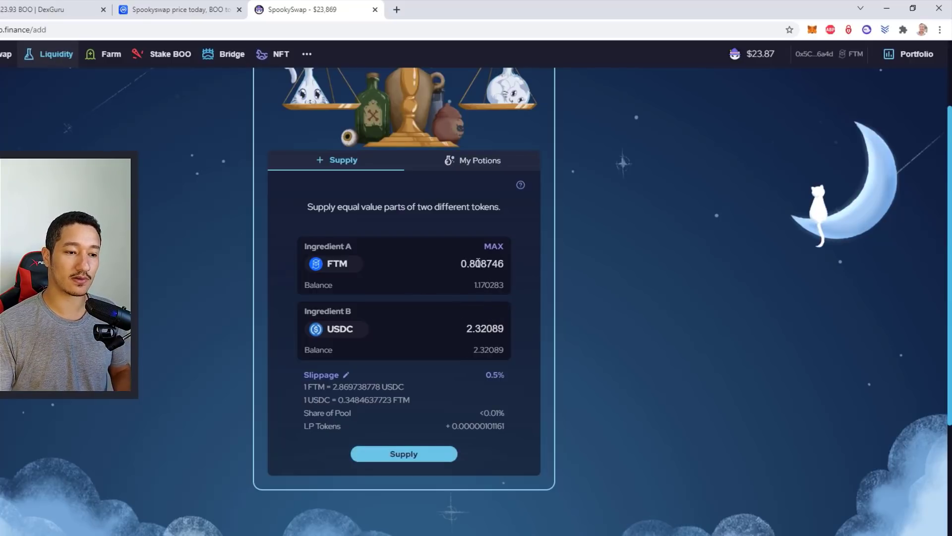
left_click_drag(470, 264, 478, 264)
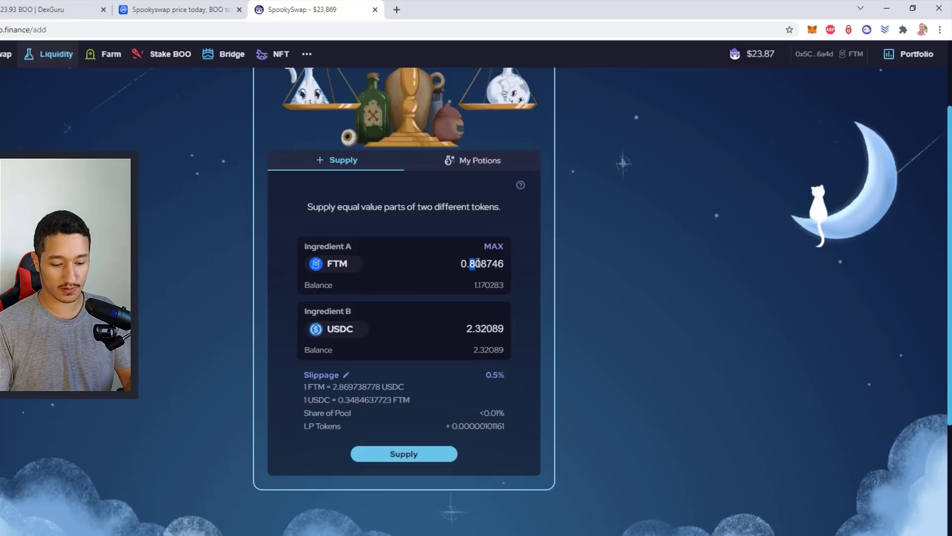
type("6")
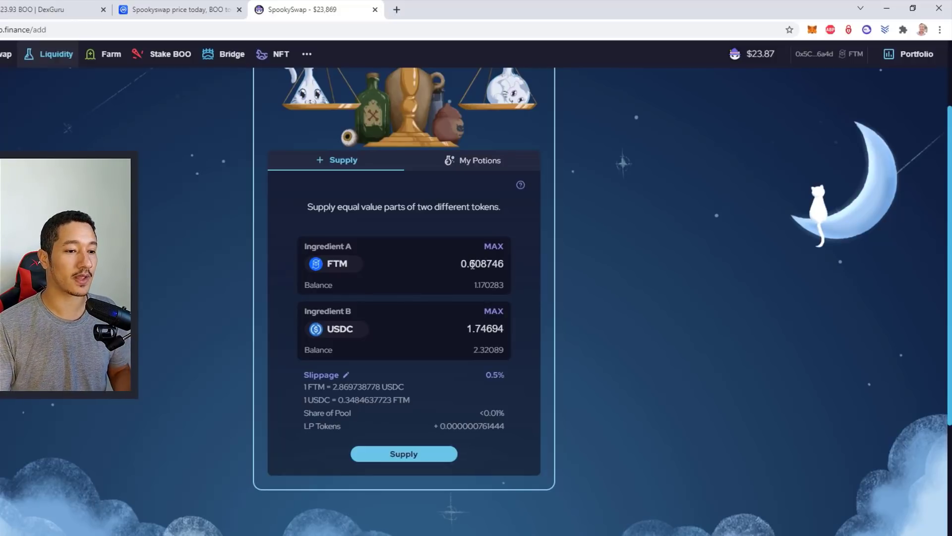
- Supply the 0.608746 FTM and 1.74694 USDC, approve the transaction in MetaMask and dismiss the submission notice
left_click(408, 454)
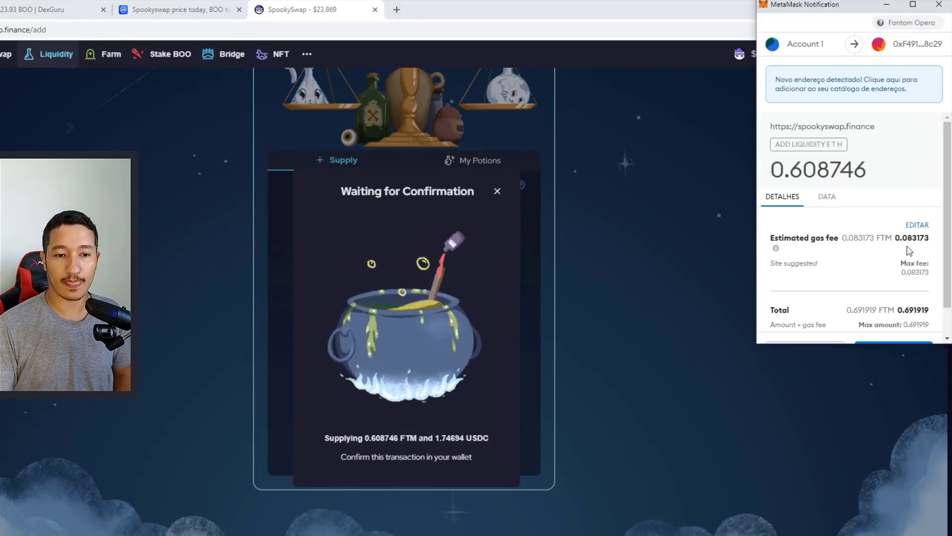
left_click(910, 323)
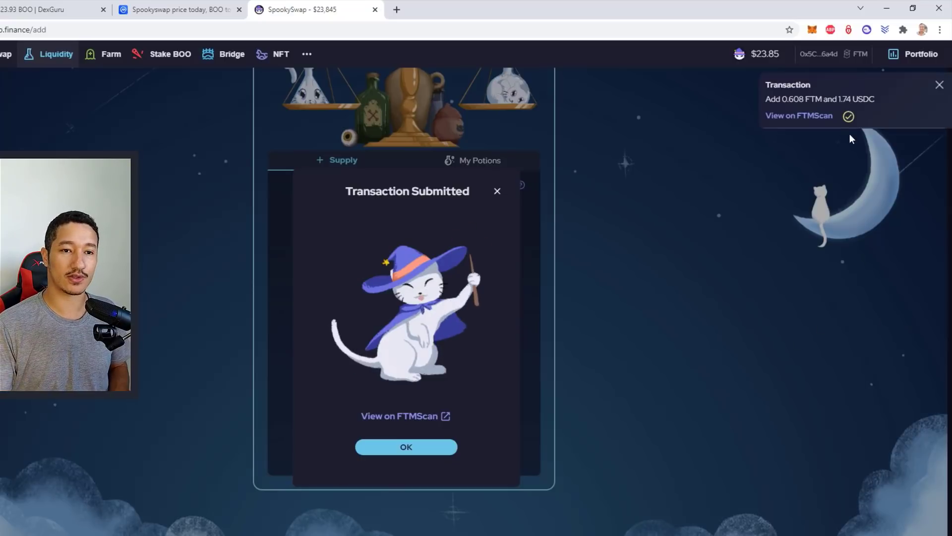
left_click(421, 450)
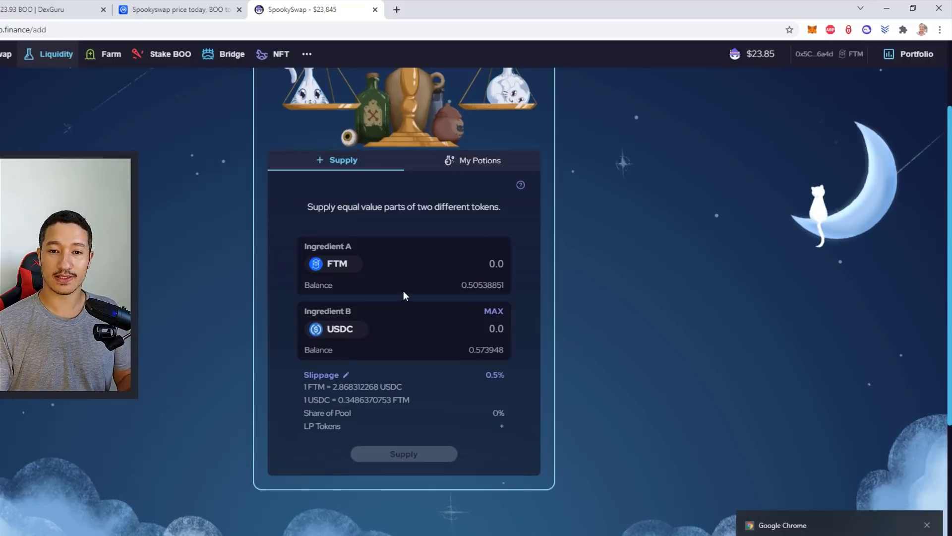
- Expand the USDC-FTM farm in the farms list, stake the maximum amount of LP tokens and approve the transaction in MetaMask
left_click(103, 56)
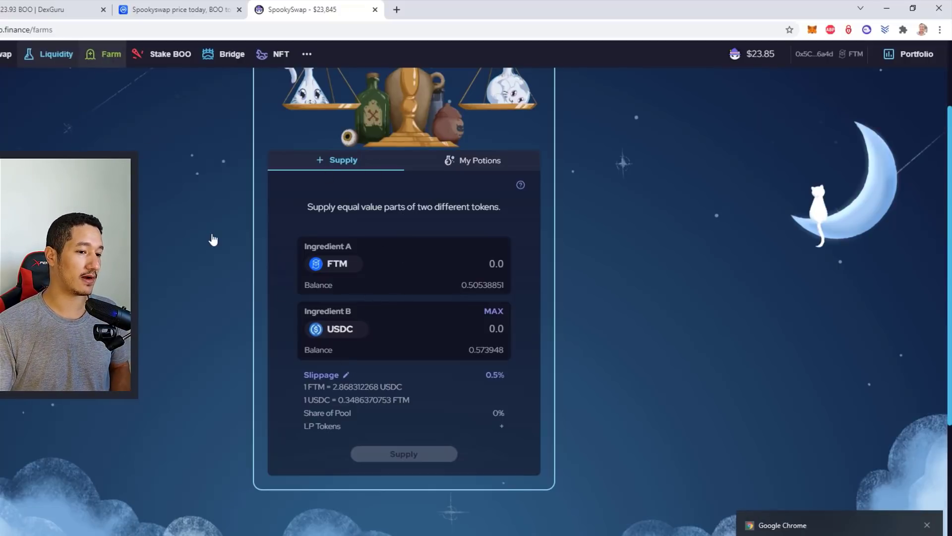
scroll(241, 377, "down", 1)
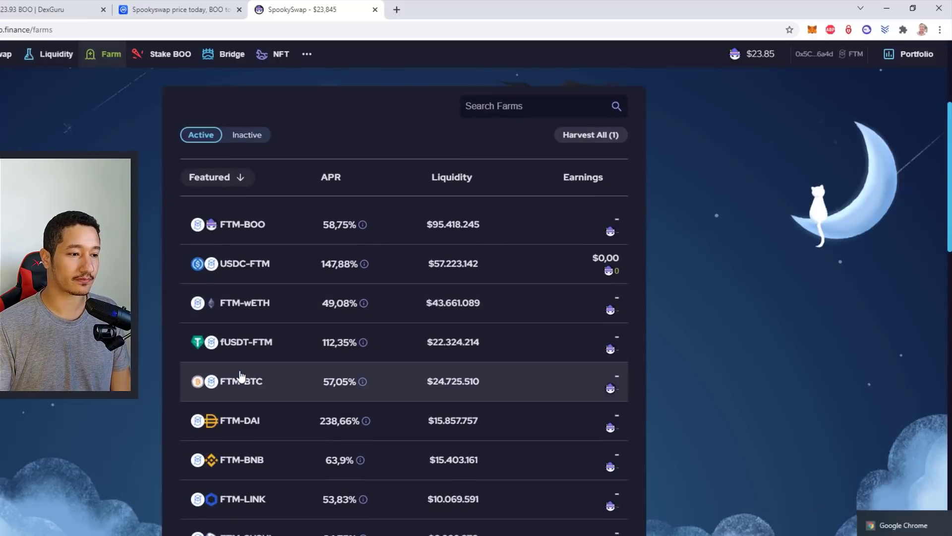
left_click(287, 273)
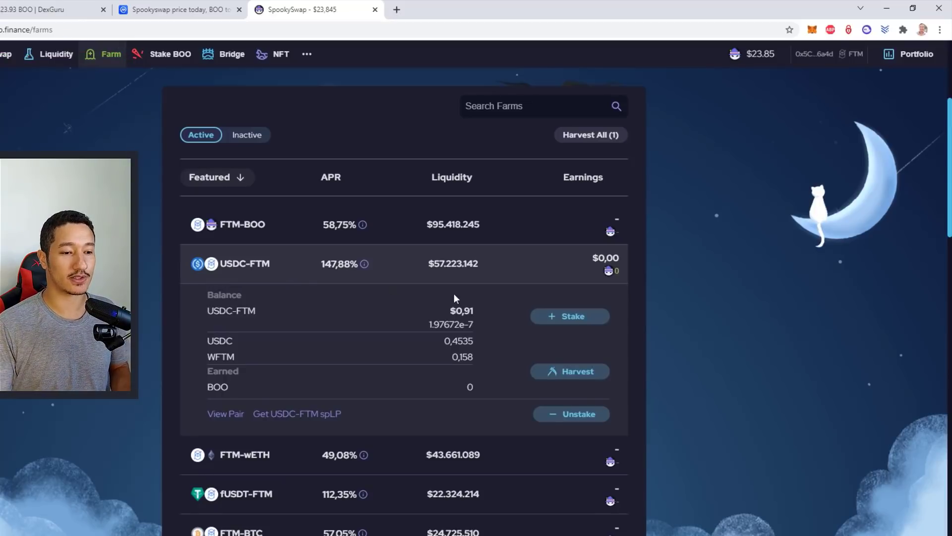
left_click(569, 316)
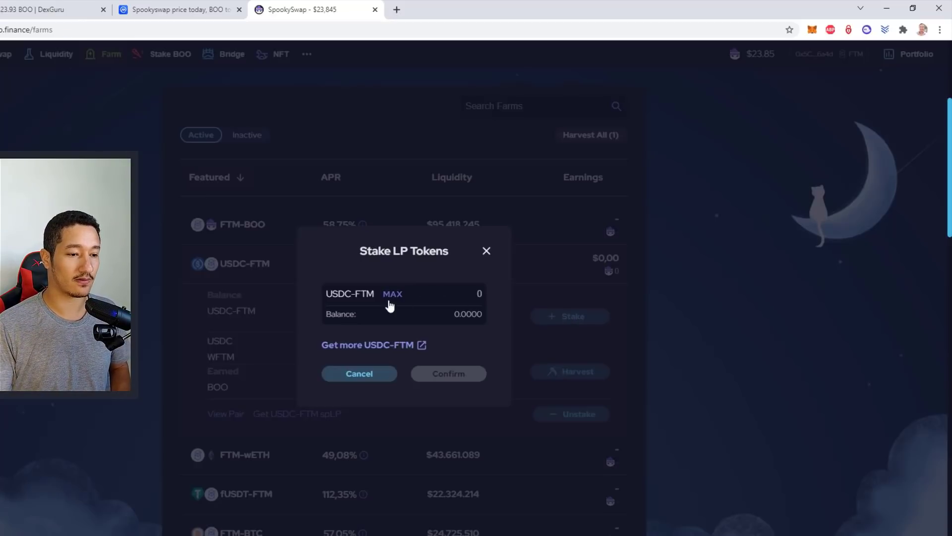
left_click(392, 296)
left_click(449, 375)
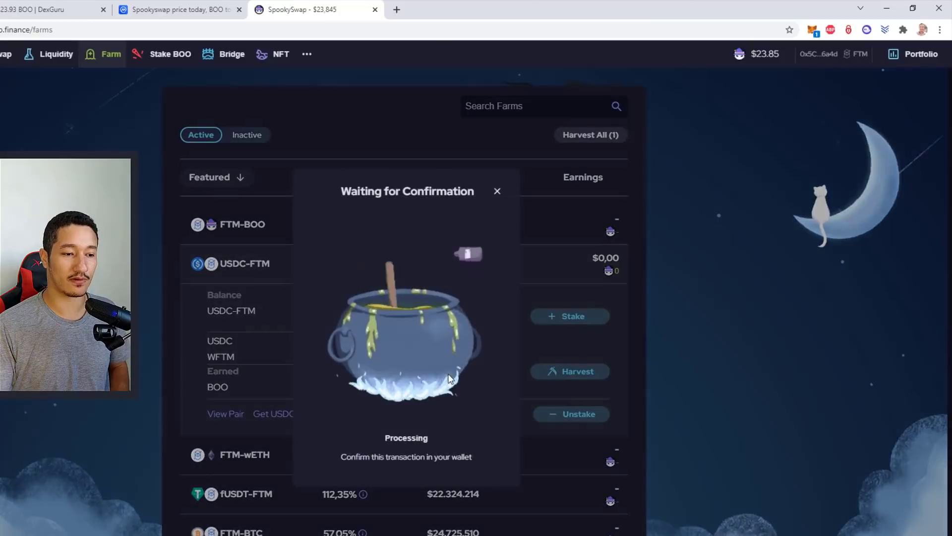
left_click(915, 316)
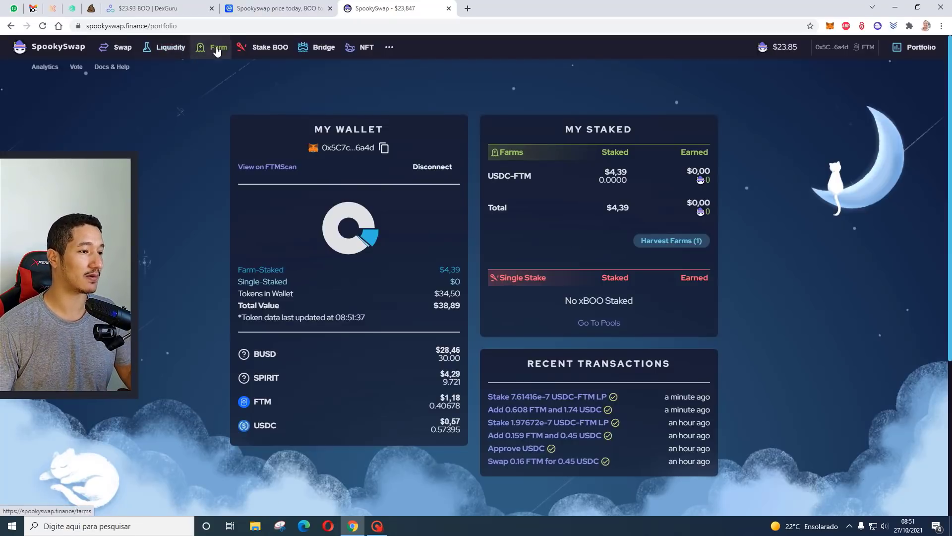
- Open the BOO staking page and review the xBOO staking terms and the active pools for staking xBOO
left_click(263, 48)
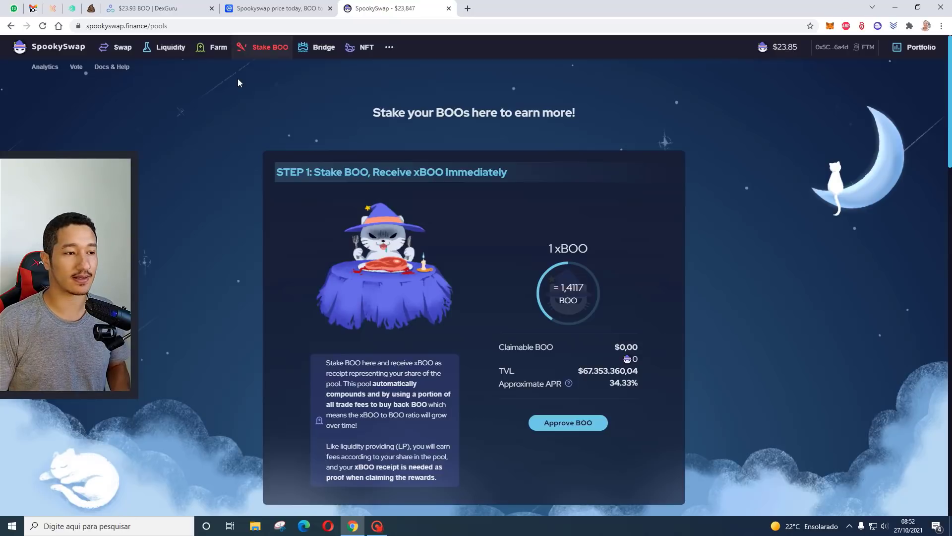
scroll(229, 65, "down", 2)
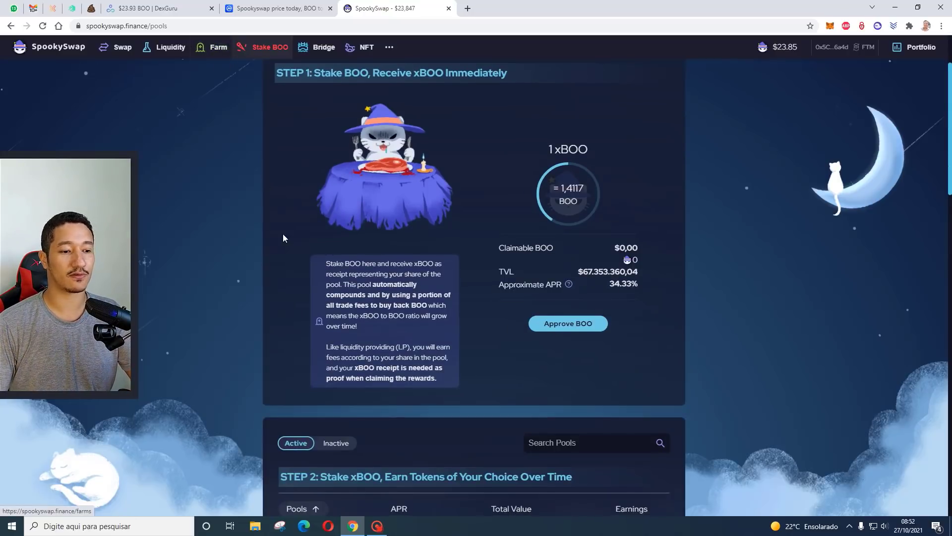
scroll(283, 236, "down", 6)
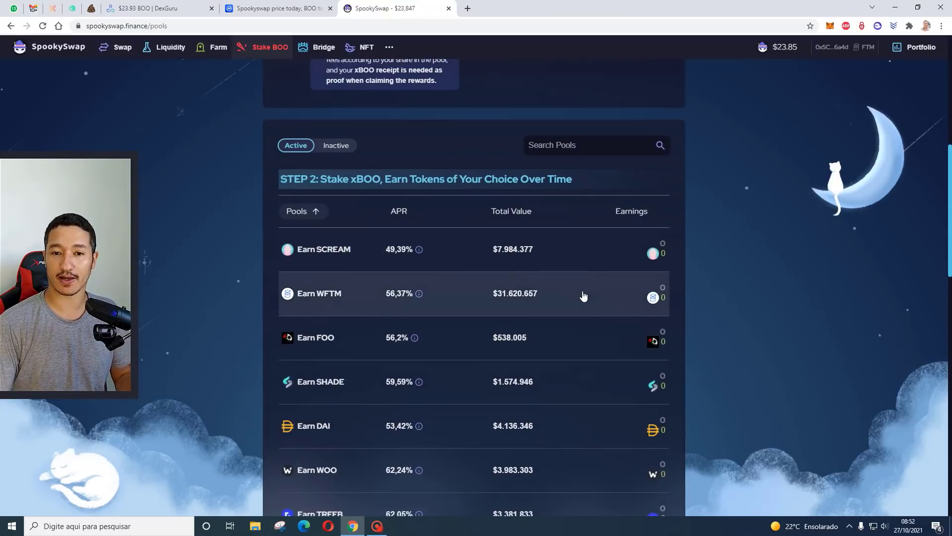
- Read through the phases of the Roadmap page in the SpookySwap documentation
scroll(583, 296, "down", 2)
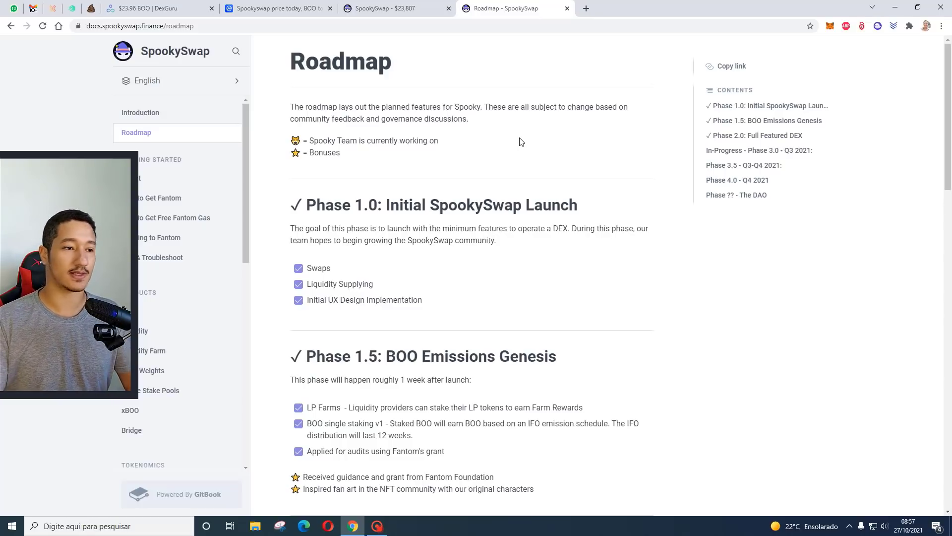
scroll(524, 149, "down", 4)
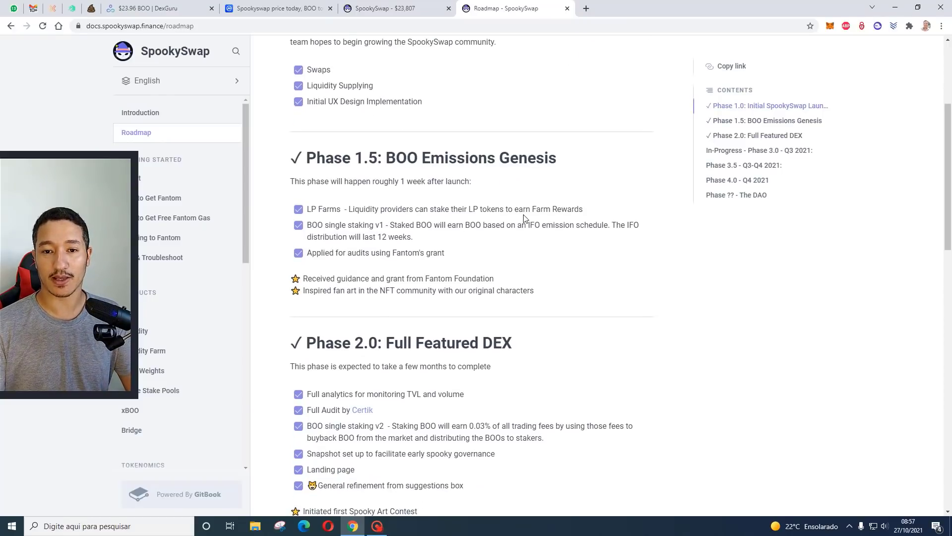